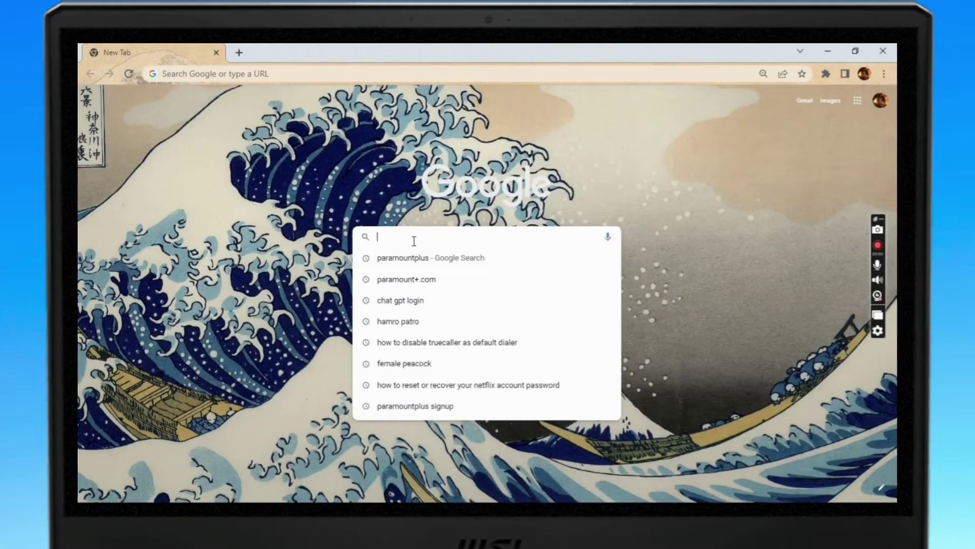
{"action": "type", "text": "out"}
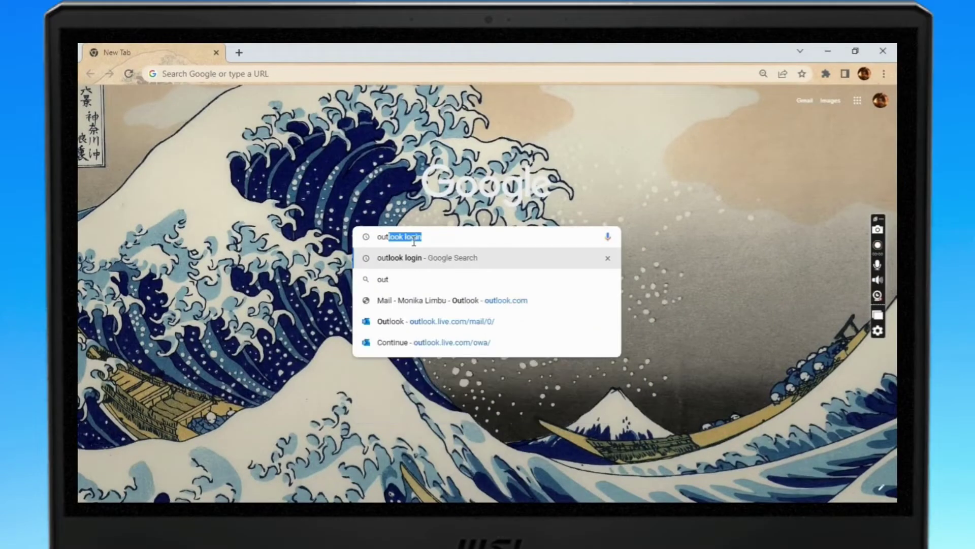
{"action": "type", "text": "loo"}
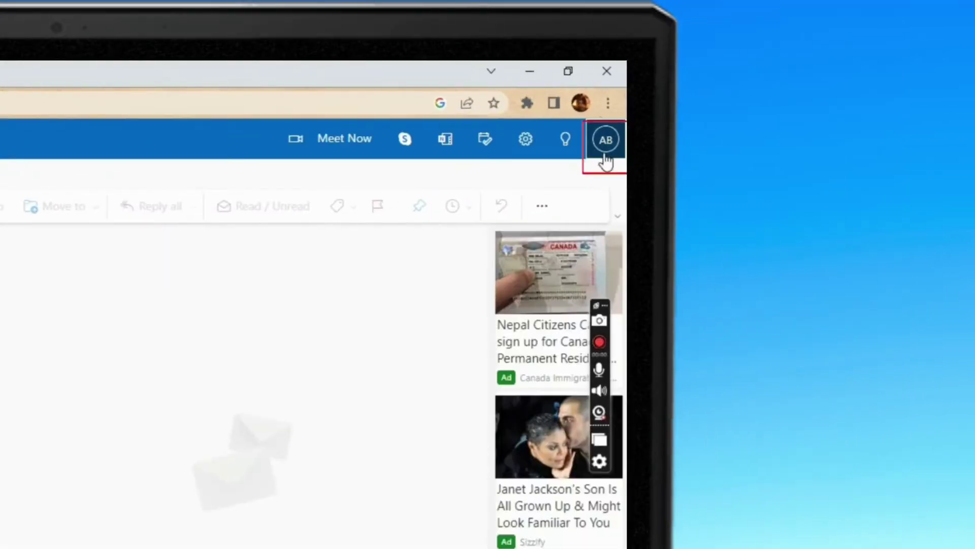
- Open 'My Microsoft account' from the AB avatar menu in Outlook
{"action": "left_click", "coordinate": [605, 139]}
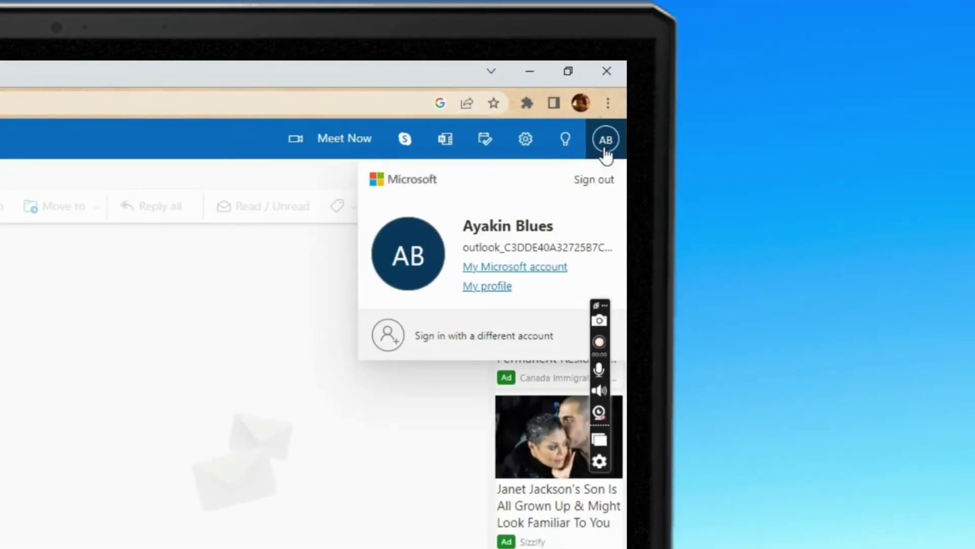
{"action": "left_click", "coordinate": [516, 269]}
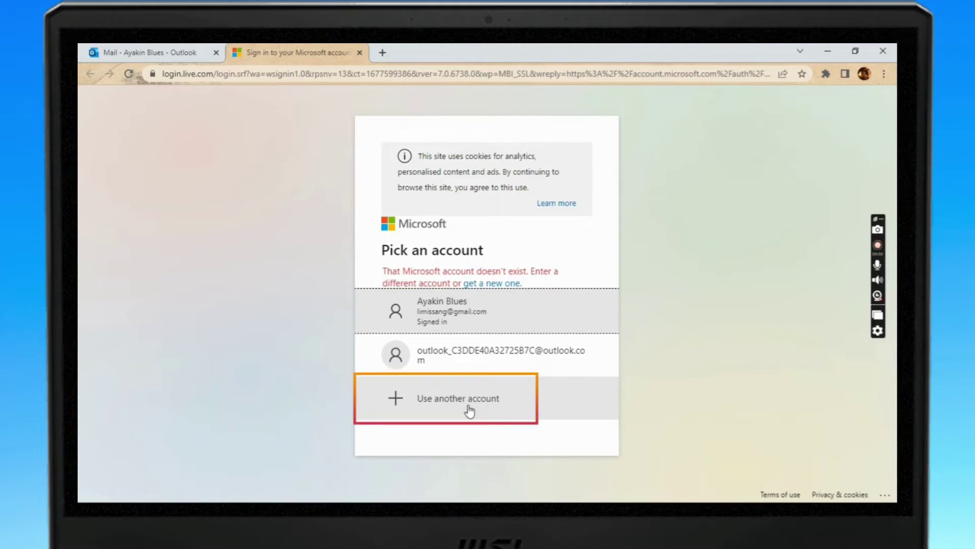
- Sign in with a different account using its email and password
{"action": "left_click", "coordinate": [470, 409]}
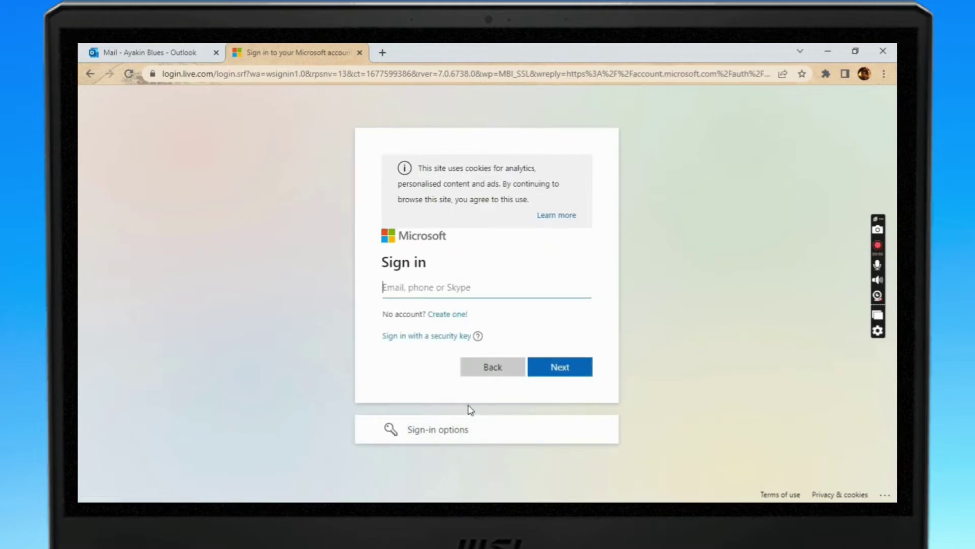
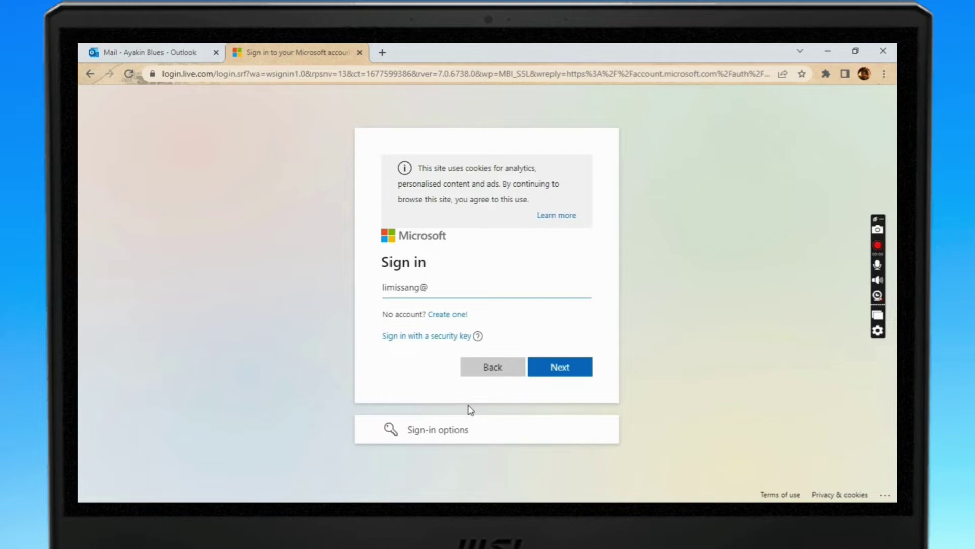
{"action": "left_click", "coordinate": [560, 367]}
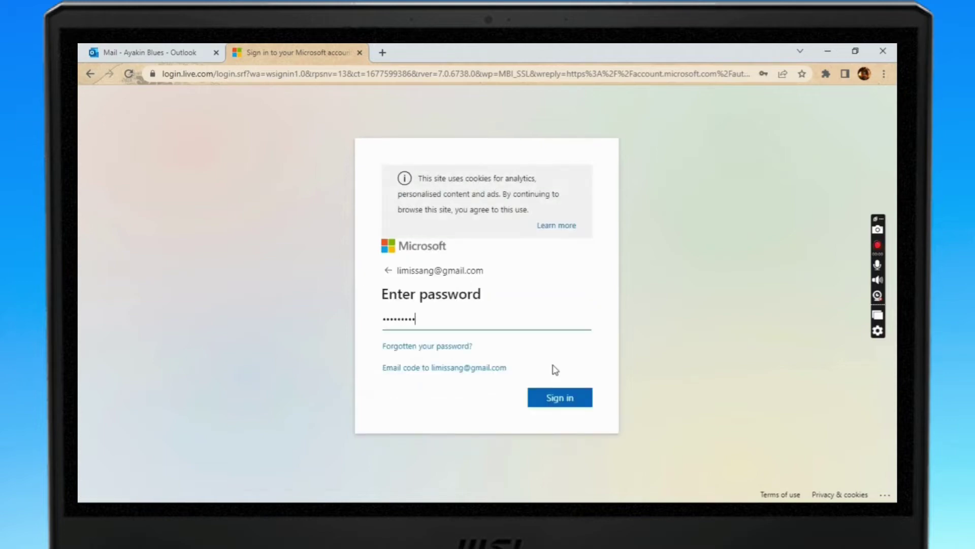
{"action": "left_click", "coordinate": [555, 401]}
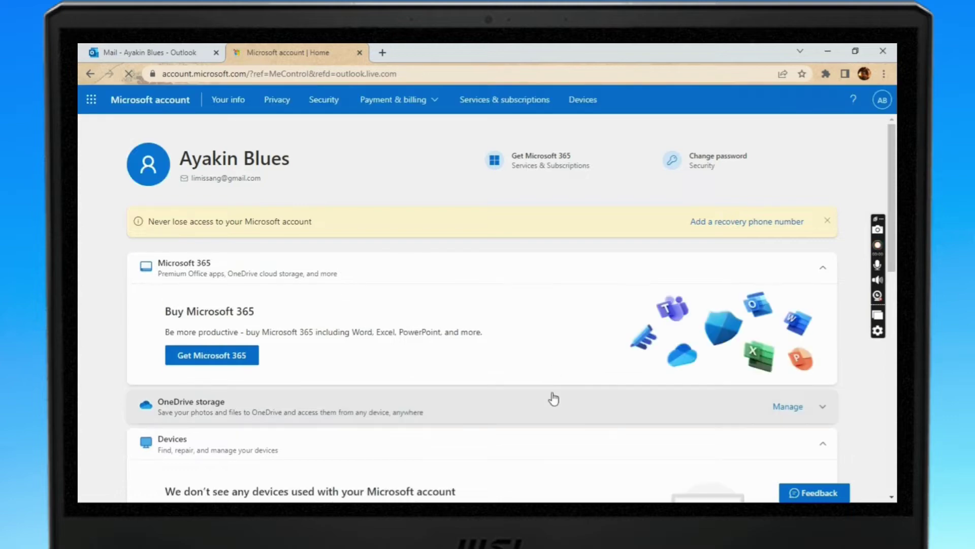
- Start Close account from Your info and continue past the help article
{"action": "left_click", "coordinate": [228, 99]}
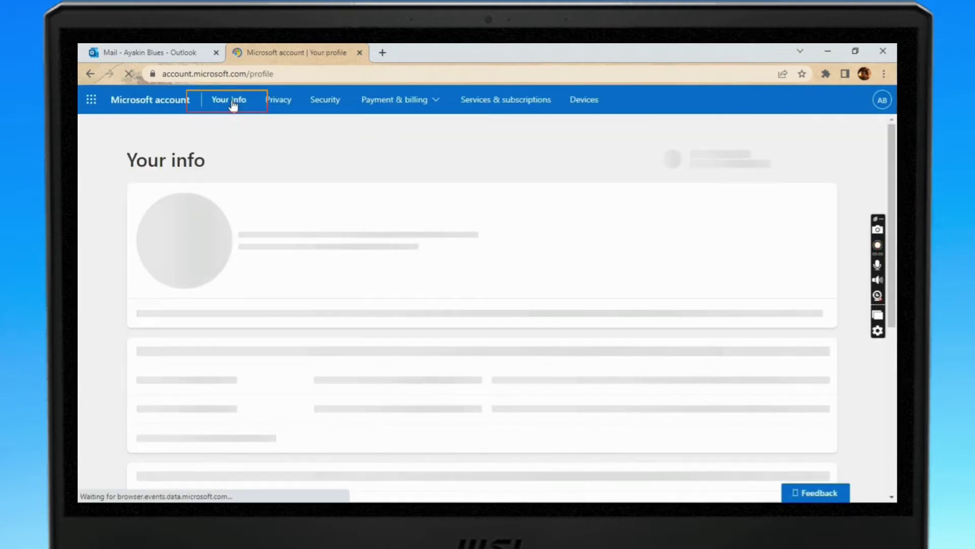
{"action": "mouse_move", "coordinate": [892, 304]}
{"action": "left_mouse_down"}
{"action": "mouse_move", "coordinate": [894, 448]}
{"action": "mouse_move", "coordinate": [892, 336]}
{"action": "left_mouse_up"}
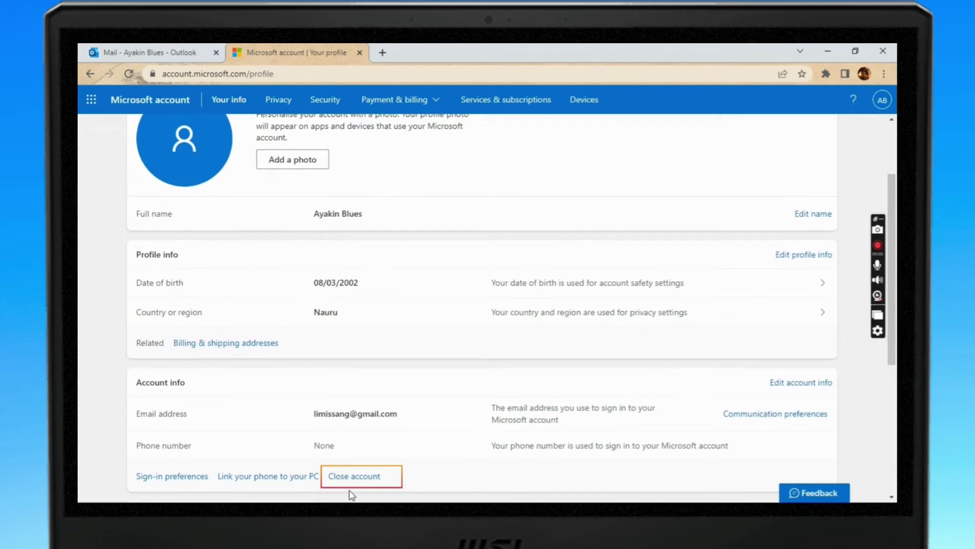
{"action": "left_click", "coordinate": [353, 476]}
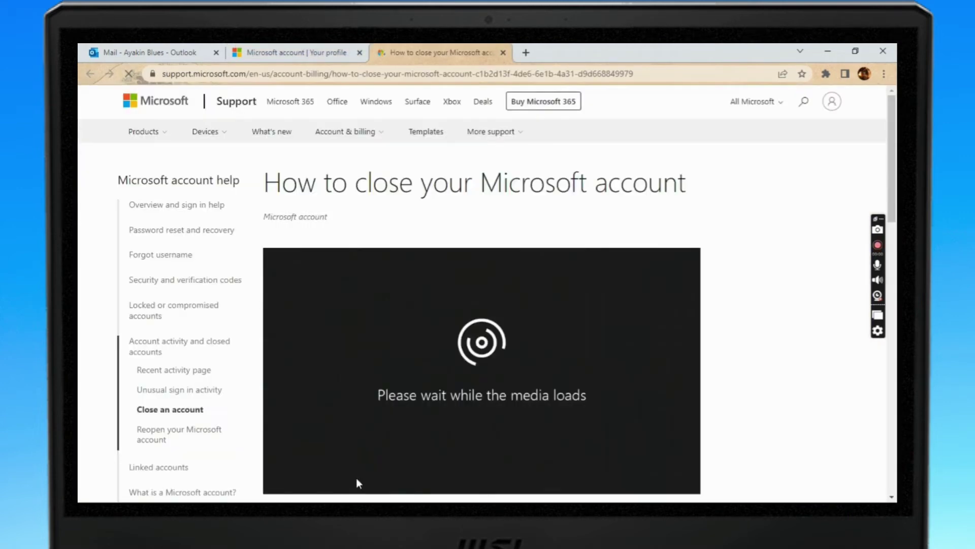
{"action": "scroll", "coordinate": [356, 478], "scroll_direction": "down", "scroll_amount": 5}
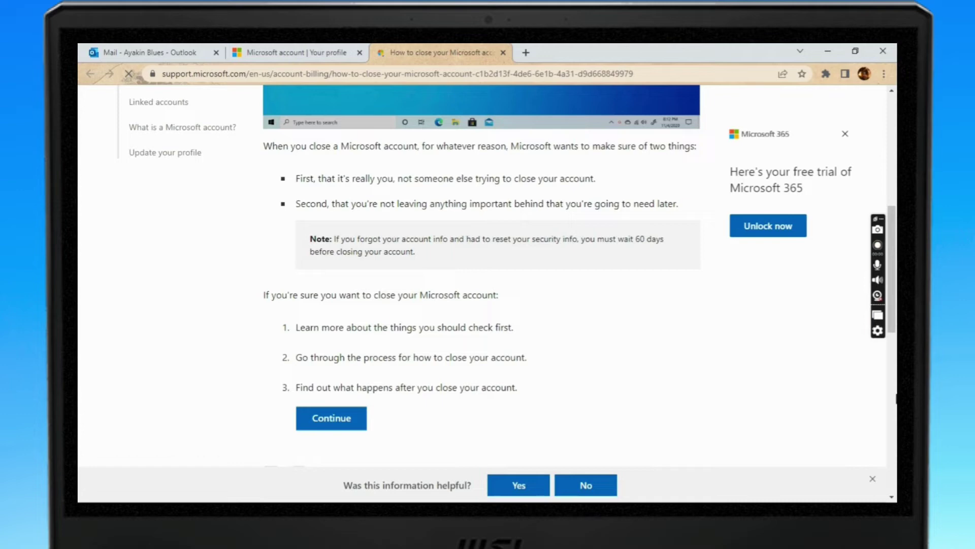
{"action": "left_click", "coordinate": [331, 418]}
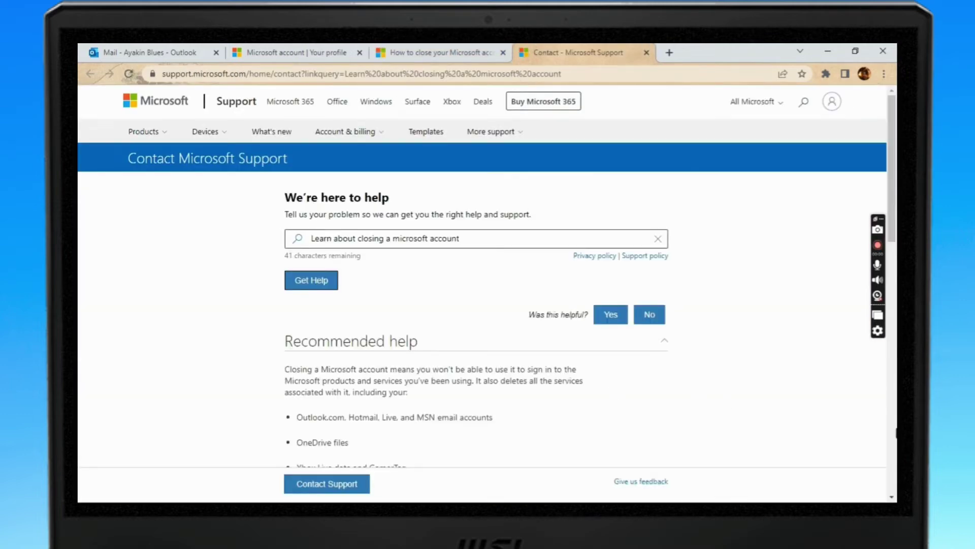
{"action": "scroll", "coordinate": [760, 404], "scroll_direction": "down", "scroll_amount": 5}
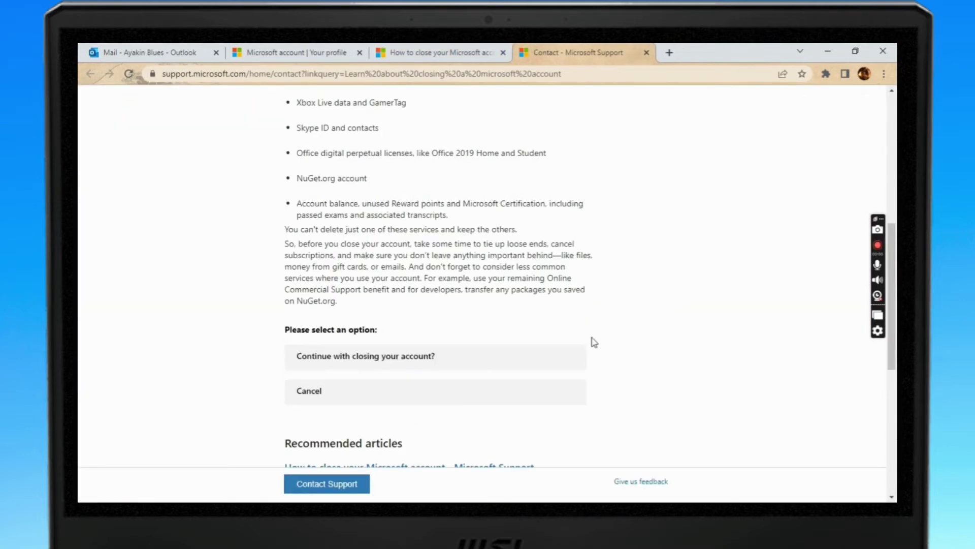
- Choose 'Continue with closing your account?' to reach the closing instructions
{"action": "left_click", "coordinate": [488, 358]}
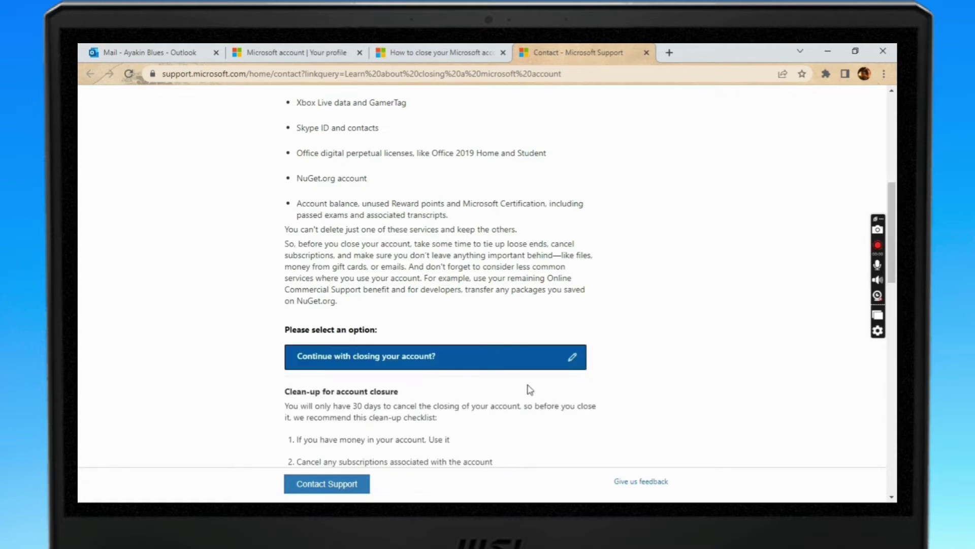
{"action": "left_click_drag", "start_coordinate": [892, 229], "coordinate": [893, 396]}
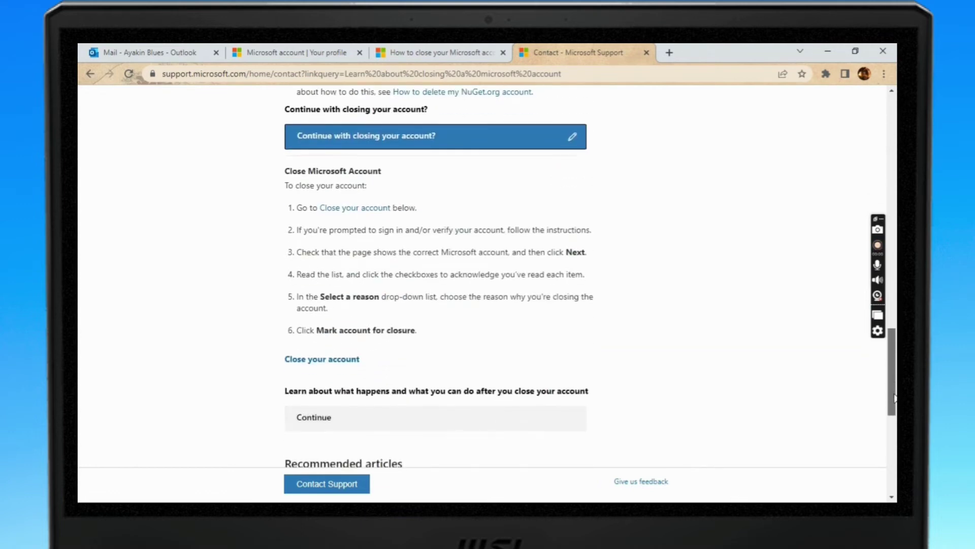
- Verify identity with an emailed code and tick all five closure acknowledgement boxes
{"action": "left_click", "coordinate": [313, 361]}
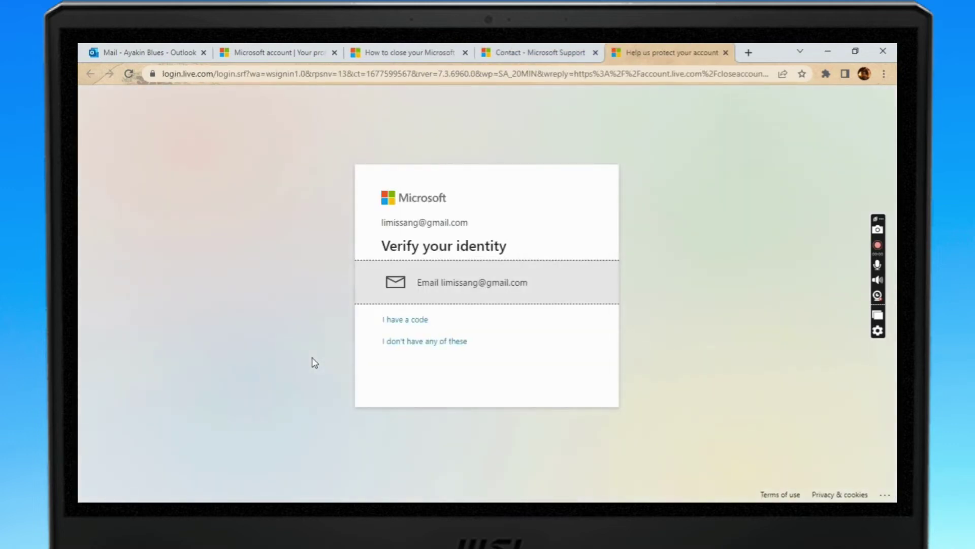
{"action": "left_click", "coordinate": [470, 294]}
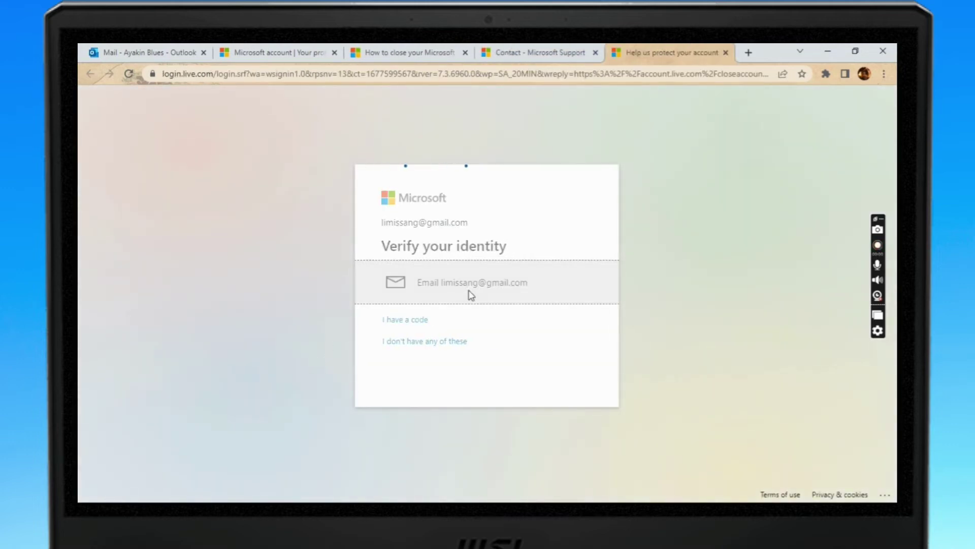
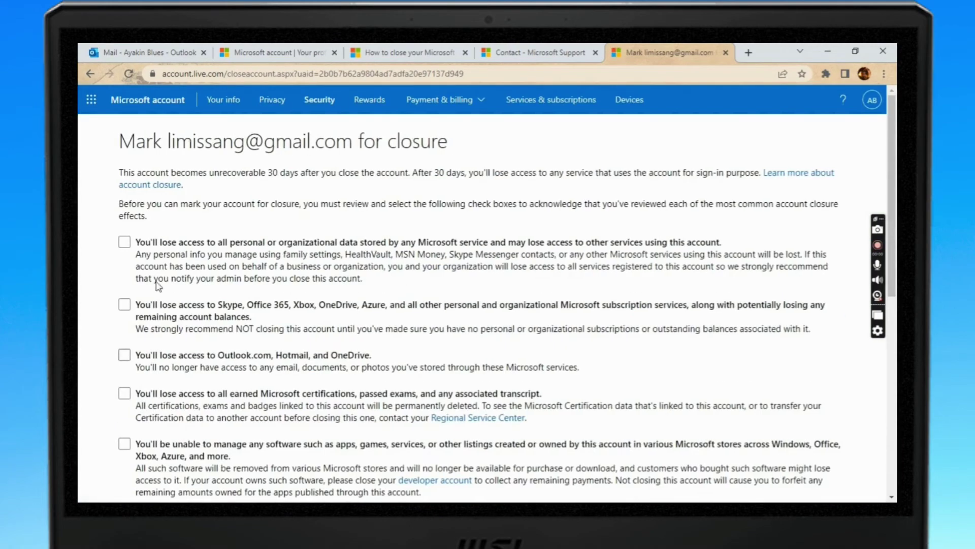
{"action": "scroll", "coordinate": [305, 305], "scroll_direction": "down", "scroll_amount": 5}
{"action": "left_click", "coordinate": [124, 146]}
{"action": "left_click", "coordinate": [125, 196]}
{"action": "left_click", "coordinate": [124, 270]}
{"action": "left_click", "coordinate": [125, 321]}
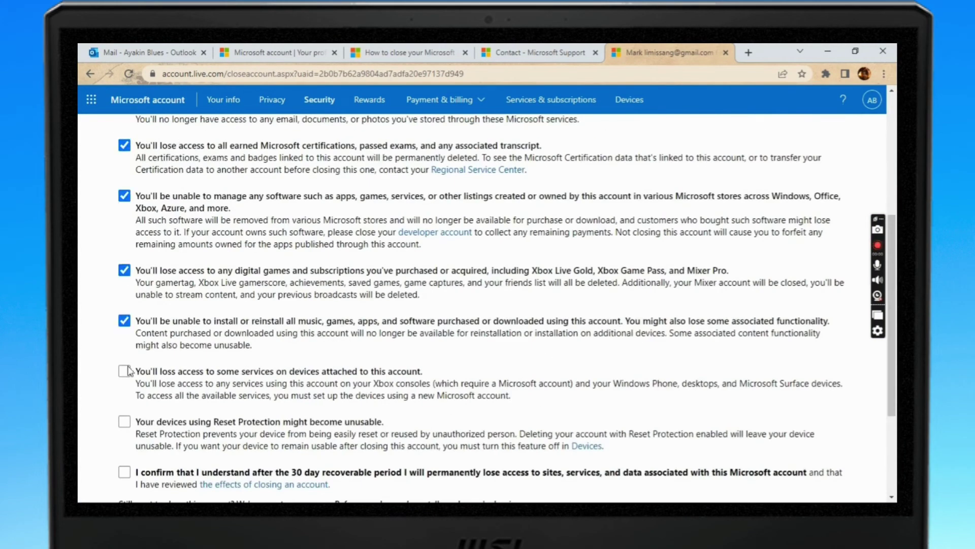
{"action": "left_click", "coordinate": [125, 421]}
{"action": "scroll", "coordinate": [458, 343], "scroll_direction": "down", "scroll_amount": 3}
- Pick 'I use a different Microsoft account and don't need this one' and mark for closure
{"action": "left_click", "coordinate": [496, 404]}
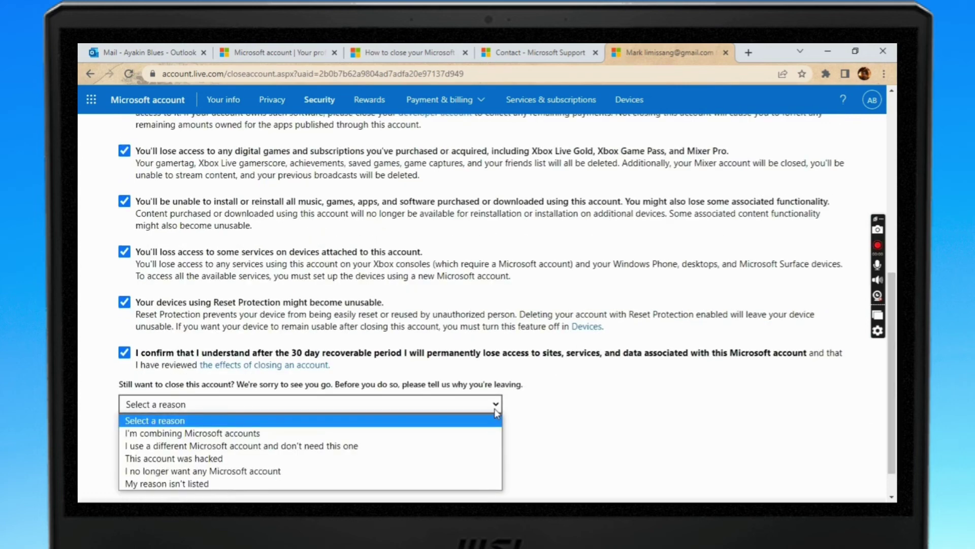
{"action": "left_click", "coordinate": [308, 446]}
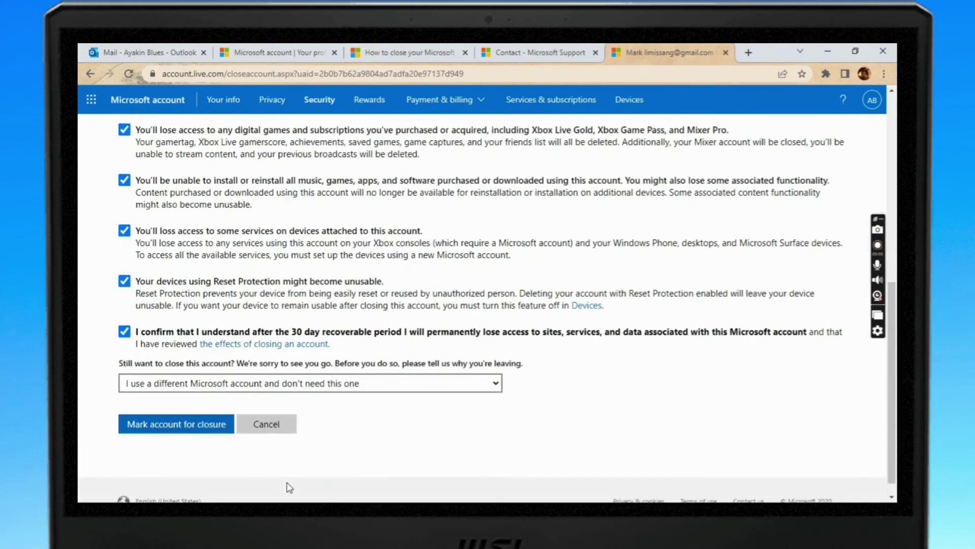
{"action": "left_click", "coordinate": [191, 426]}
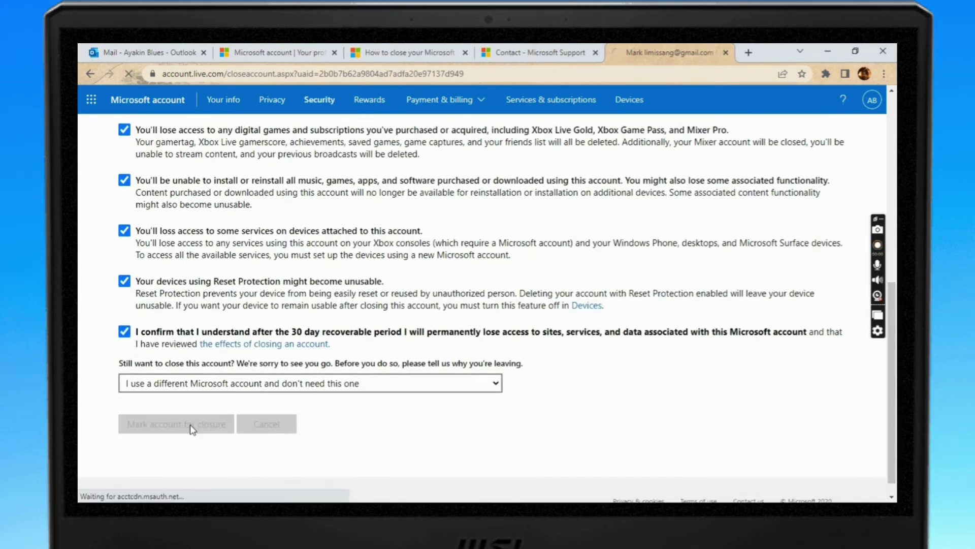